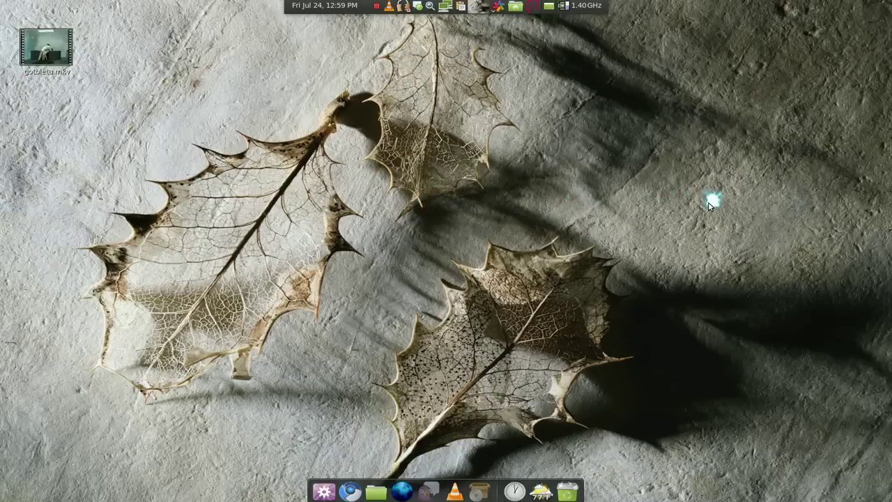
# Switch to VLC media player and examine the available audio and subtitle tracks of gotbletu.mkv
pyautogui.hotkey('alt', 'Tab')
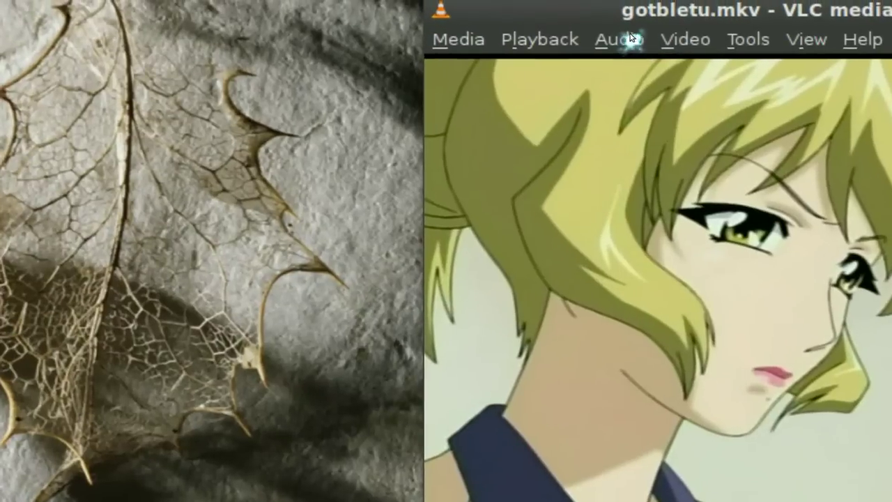
pyautogui.click(630, 36)
pyautogui.moveTo(636, 48)
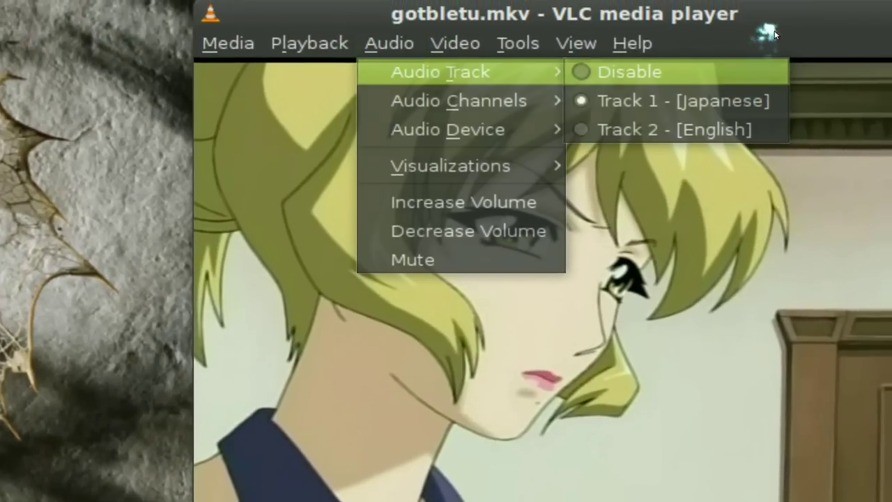
pyautogui.click(766, 27)
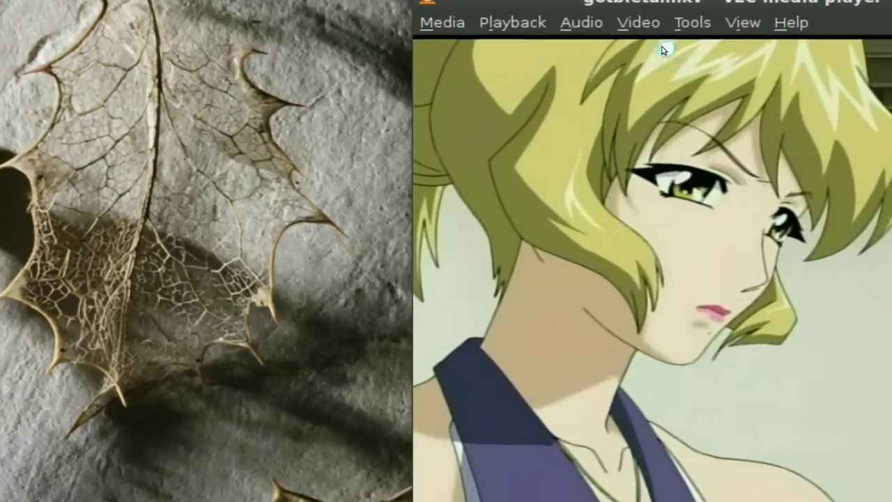
pyautogui.click(650, 36)
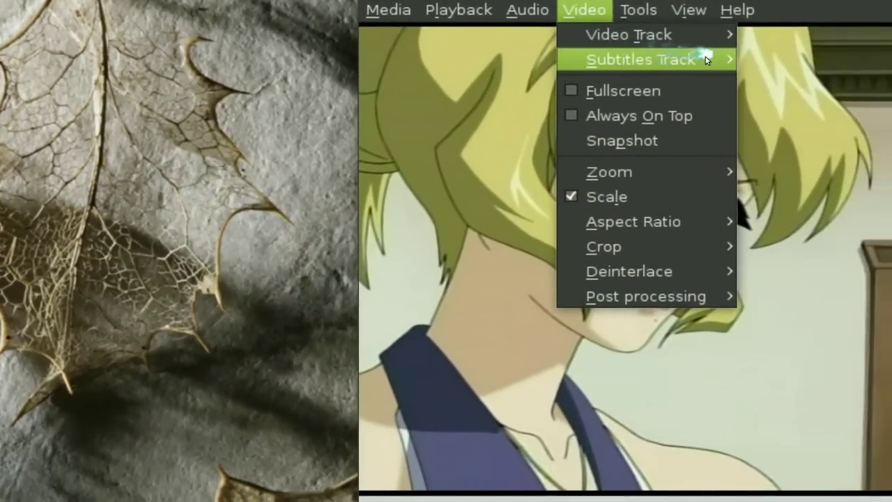
pyautogui.moveTo(774, 81)
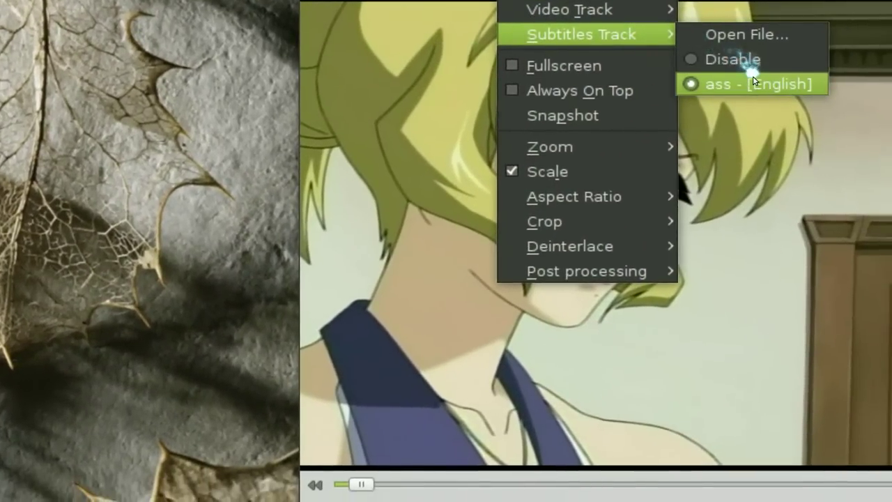
pyautogui.click(767, 100)
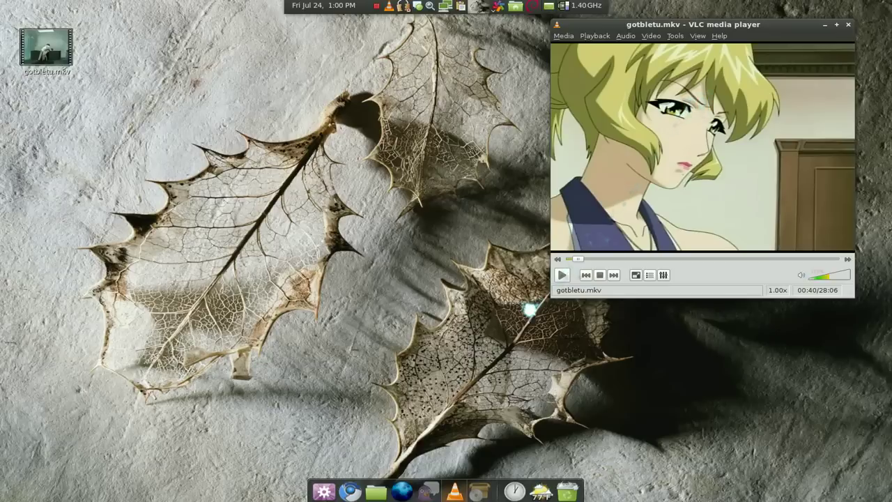
# Check the mkvtoolnix and mkvtoolnix-gui packages in Synaptic Package Manager, and minimize the Synaptic and VLC windows
pyautogui.hotkey('alt', 'Tab')
pyautogui.click(479, 490)
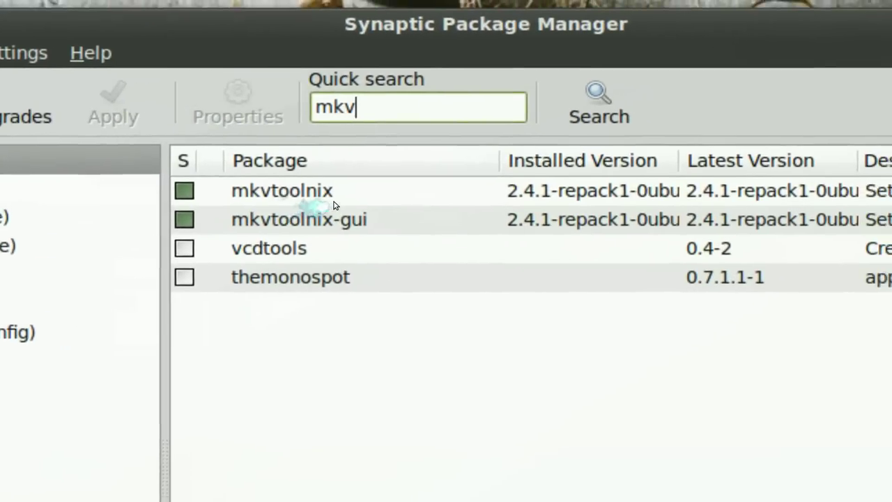
pyautogui.click(332, 201)
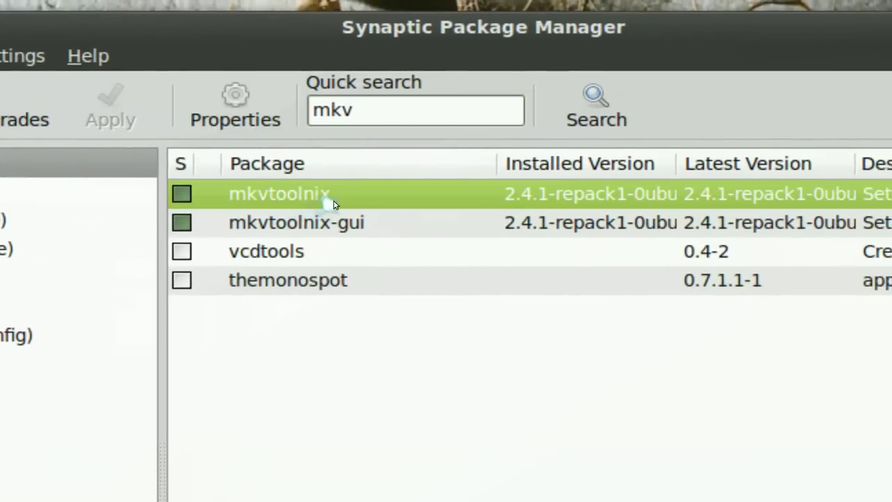
pyautogui.click(363, 197)
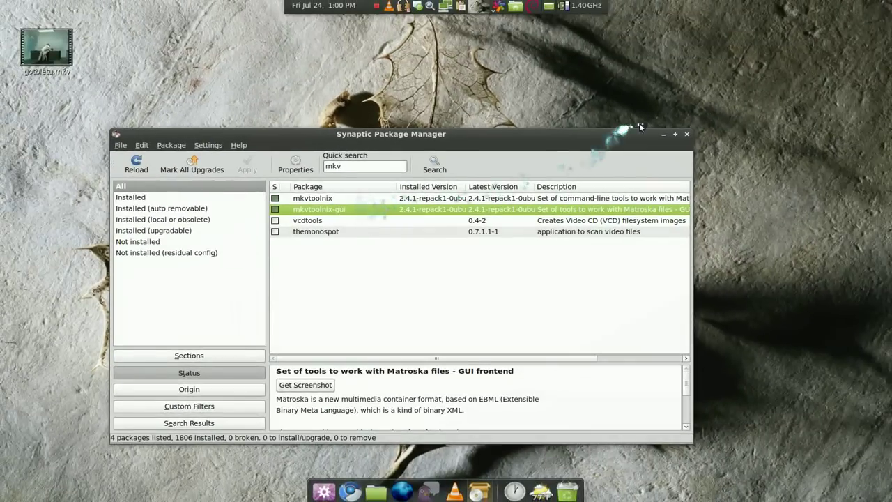
pyautogui.click(663, 134)
pyautogui.hotkey('alt', 'Tab')
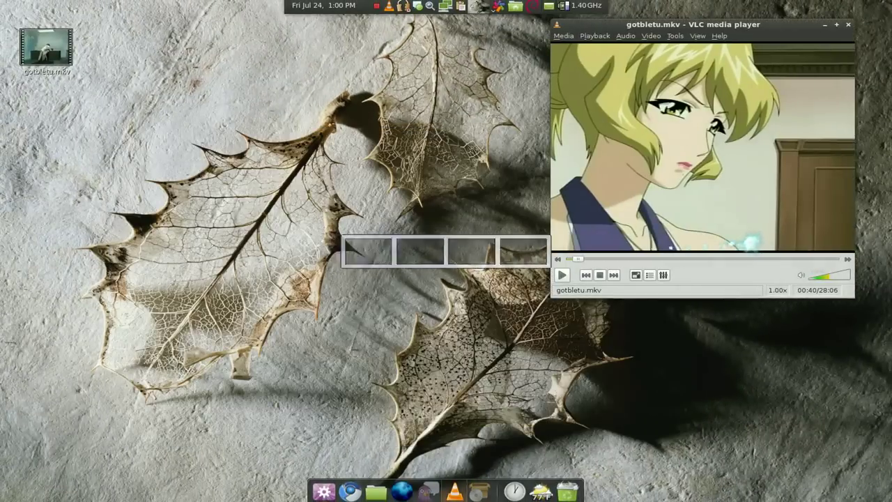
pyautogui.click(824, 25)
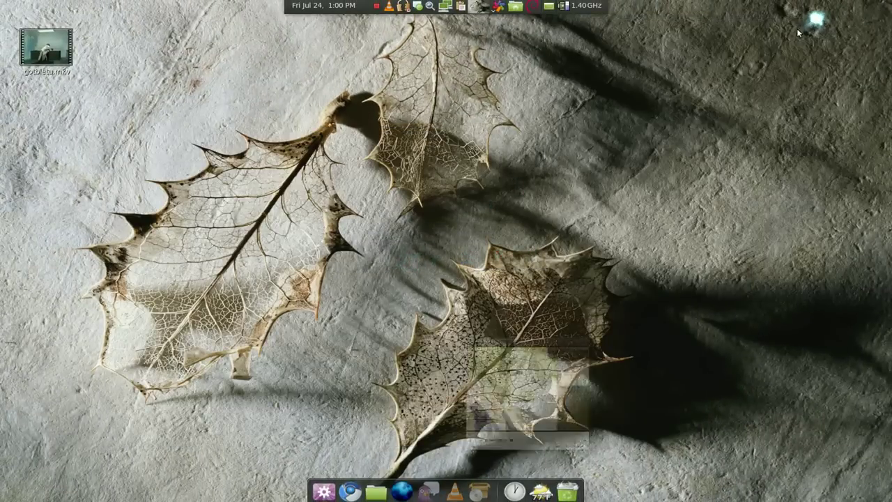
# Find the MKV files creator with the desktop launcher, open it, and move its window clear of the desktop file
pyautogui.press('super+space')
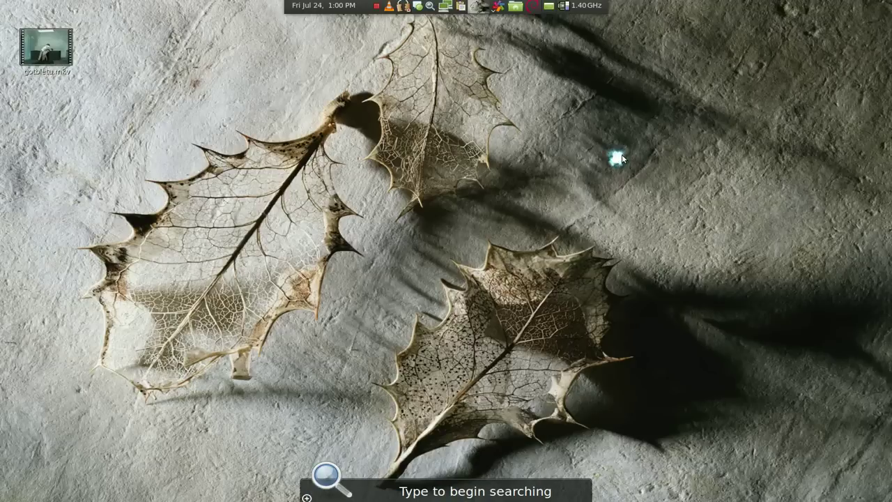
pyautogui.write('mk')
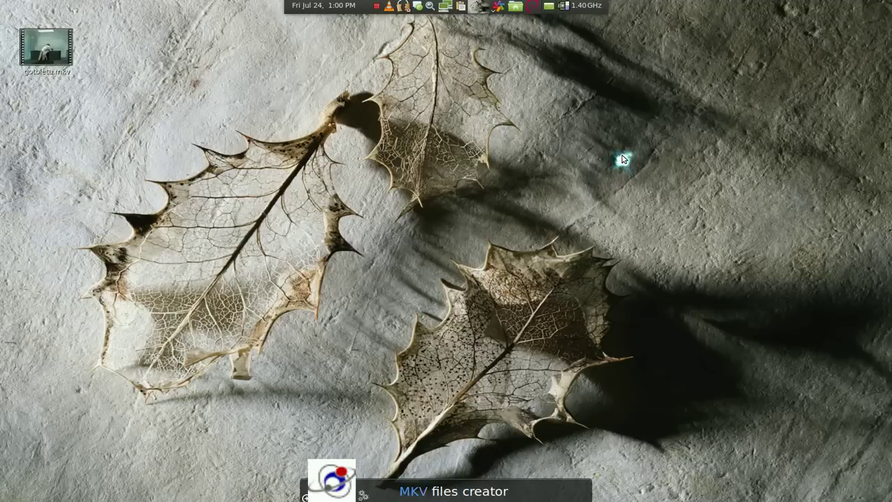
pyautogui.press('Return')
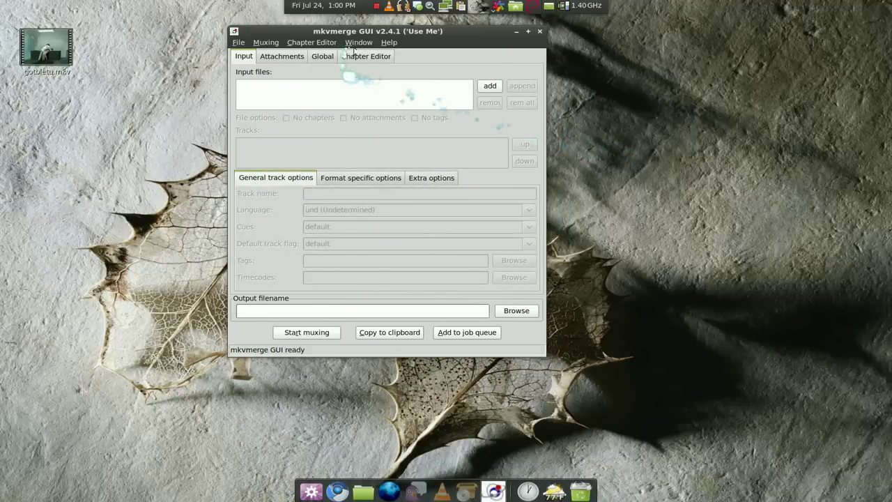
pyautogui.moveTo(373, 33); pyautogui.dragTo(398, 44)
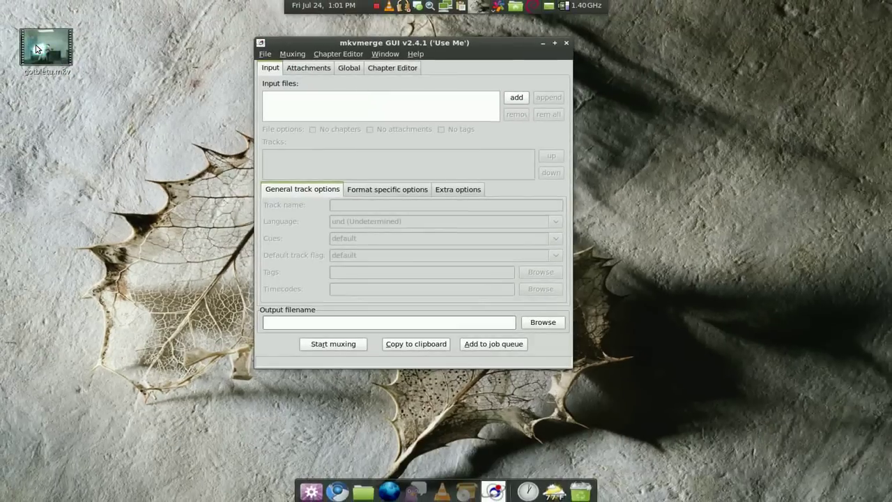
# Add gotbletu.mkv from the desktop as the input file and enlarge the window to show the whole track list
pyautogui.click(66, 44)
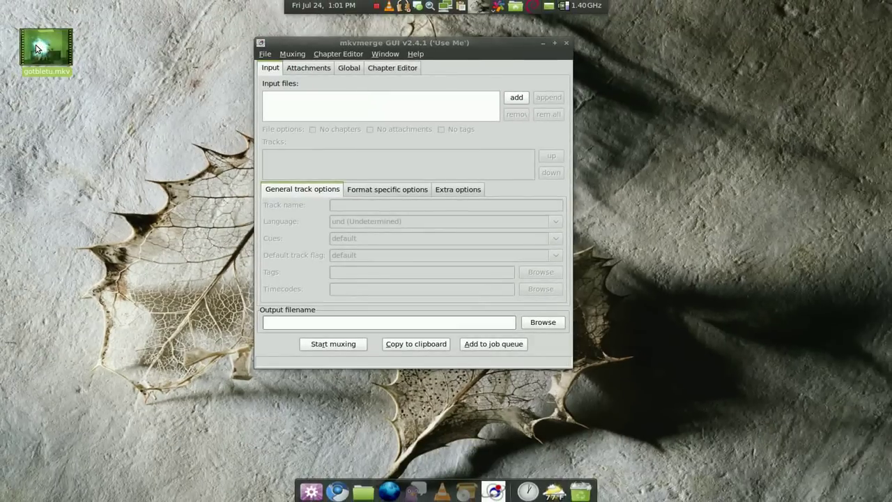
pyautogui.moveTo(50, 44); pyautogui.dragTo(329, 103)
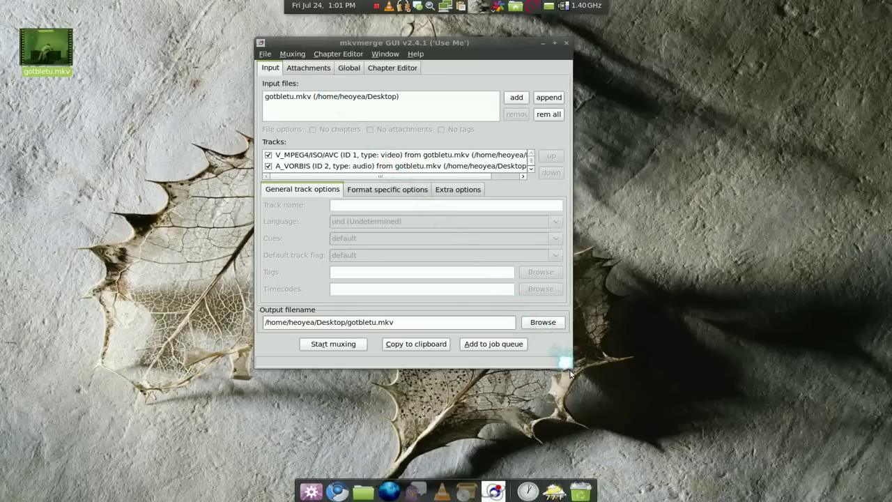
pyautogui.moveTo(565, 363); pyautogui.dragTo(660, 453)
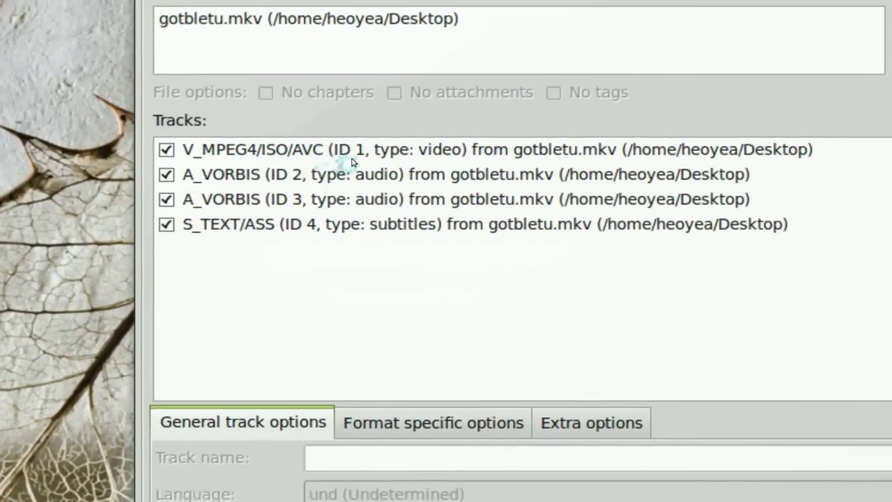
# Examine the language of each video, audio and subtitle track in the track list
pyautogui.click(352, 160)
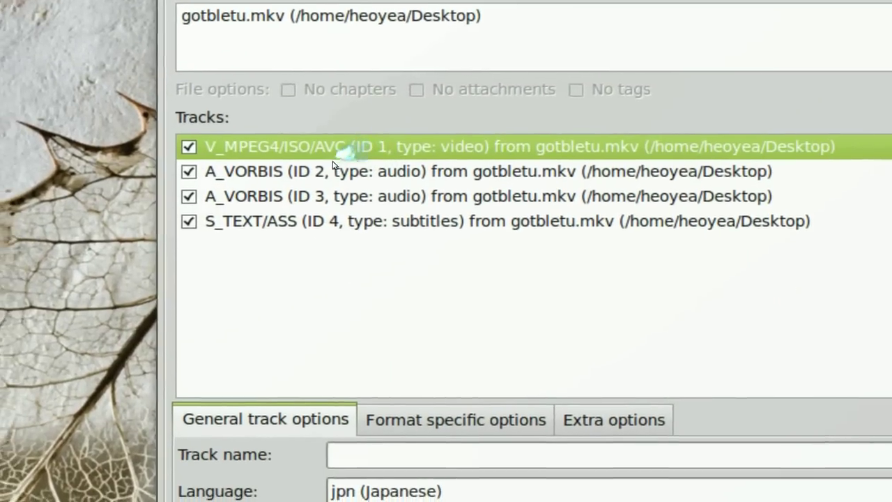
pyautogui.click(300, 173)
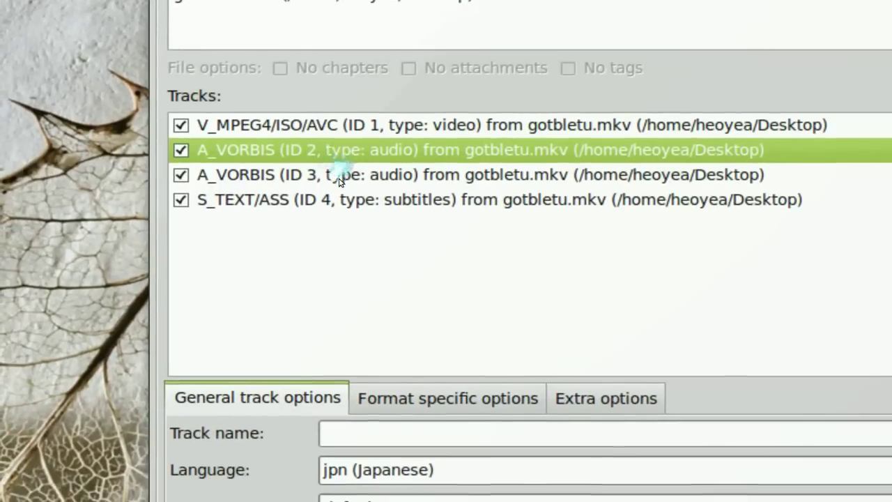
pyautogui.click(349, 188)
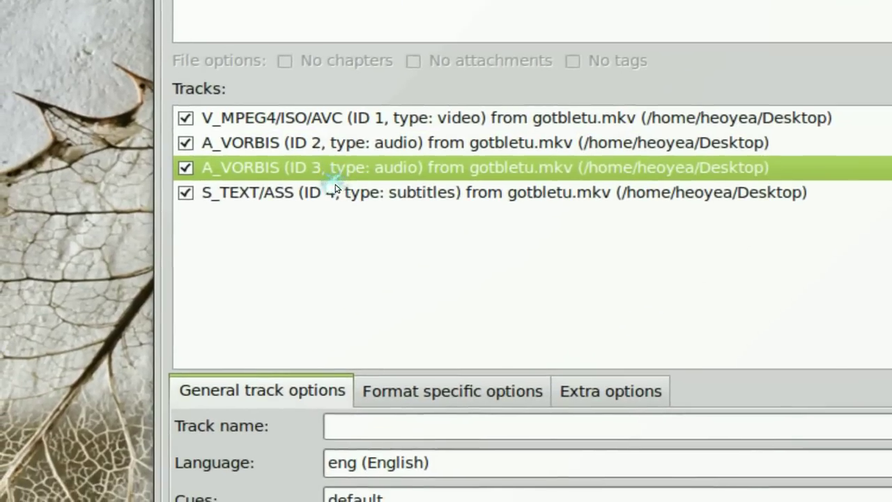
pyautogui.click(331, 197)
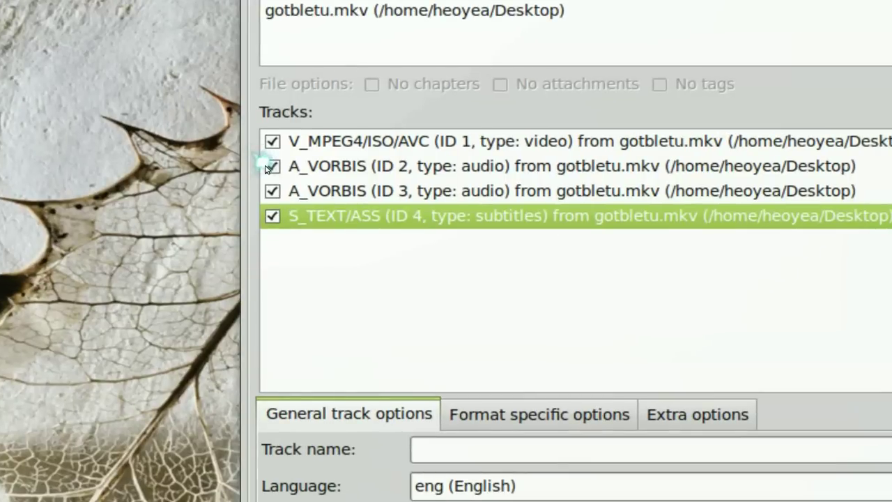
# Exclude the Japanese audio track (ID 2) and the subtitle track (ID 4) from the output
pyautogui.click(269, 167)
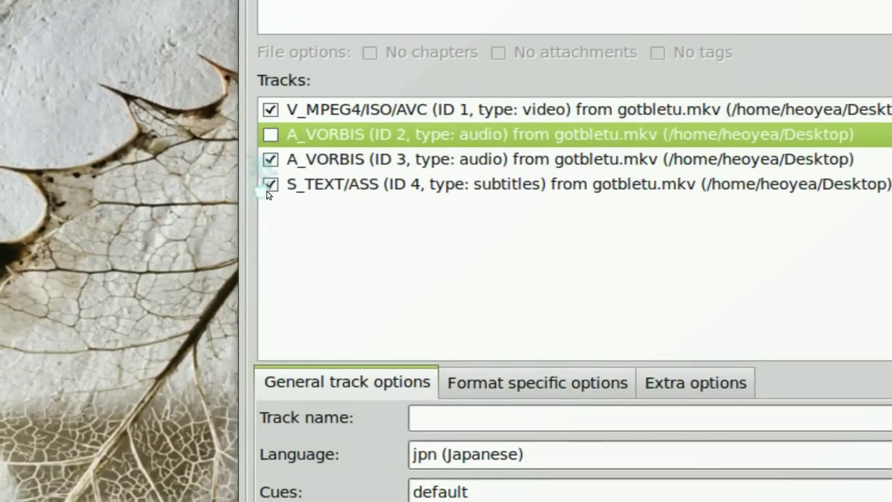
pyautogui.click(268, 216)
pyautogui.click(322, 191)
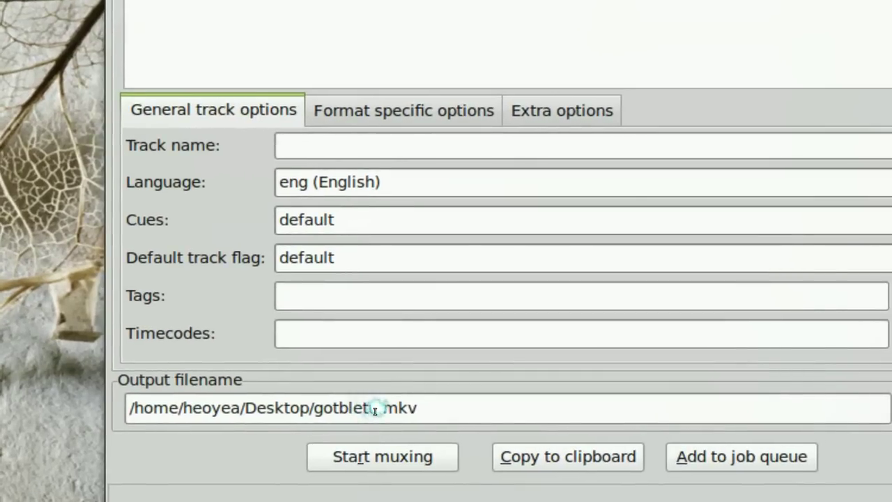
# Change the output file's name to gotbletu22222.mkv, keeping it on the desktop
pyautogui.tripleClick(373, 409)
pyautogui.click(375, 410)
pyautogui.write('u')
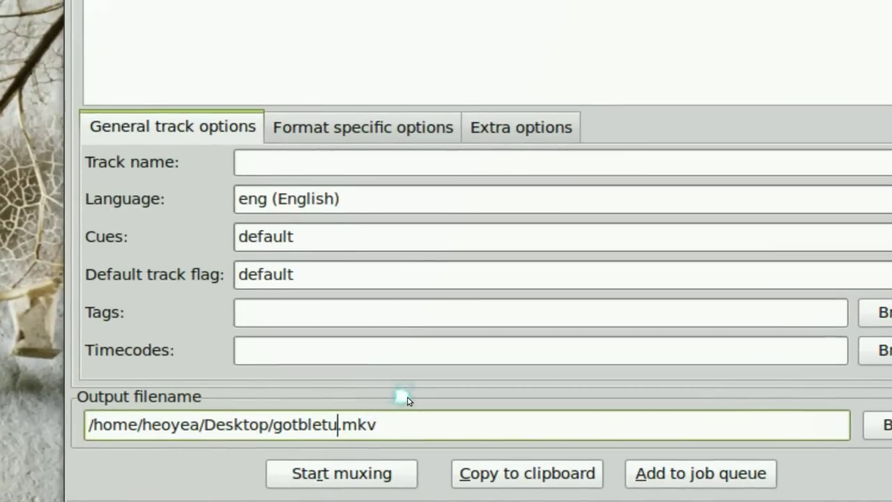
pyautogui.write('22222')
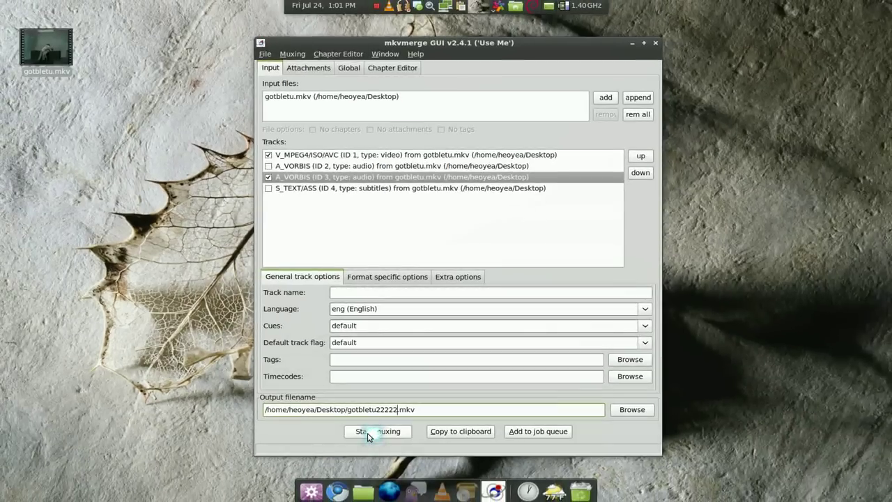
# Review the video track and audio track ID 3, mux them into the new file, and dismiss the finished report
pyautogui.click(370, 436)
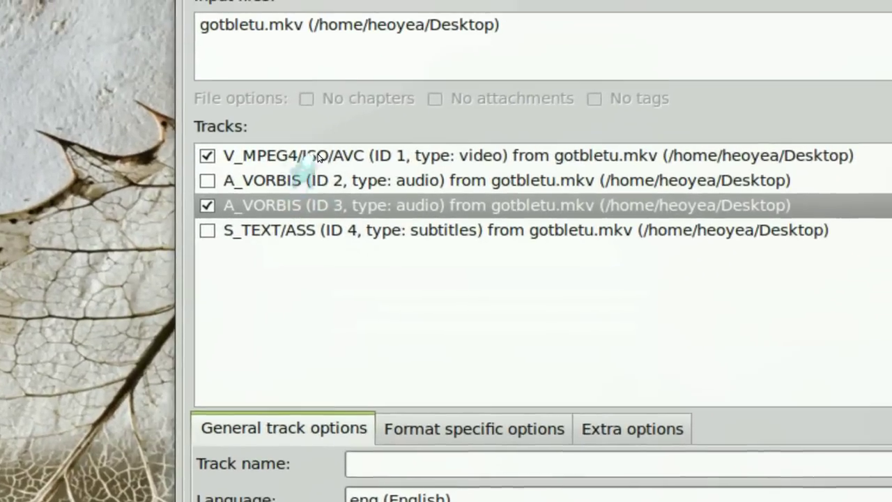
pyautogui.click(317, 154)
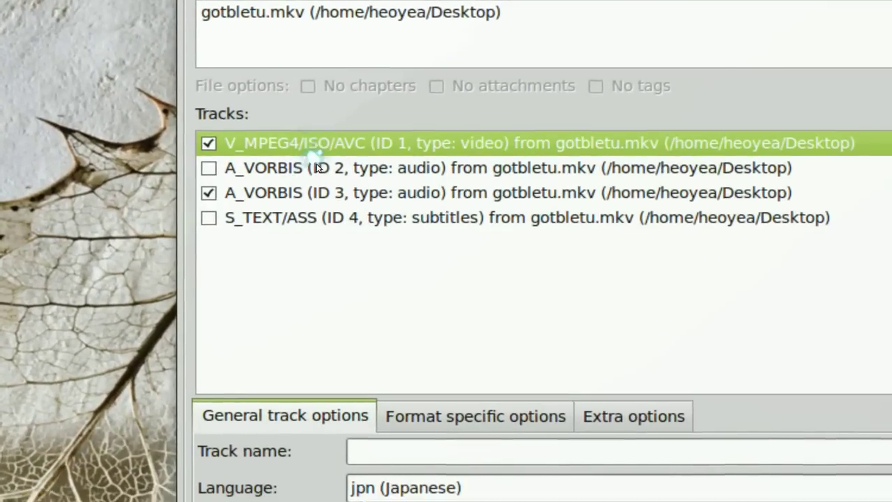
pyautogui.click(309, 208)
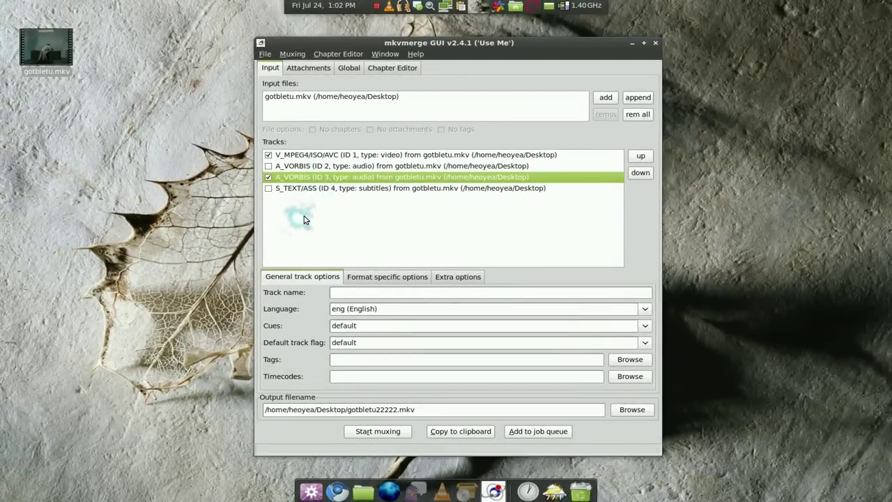
pyautogui.click(394, 433)
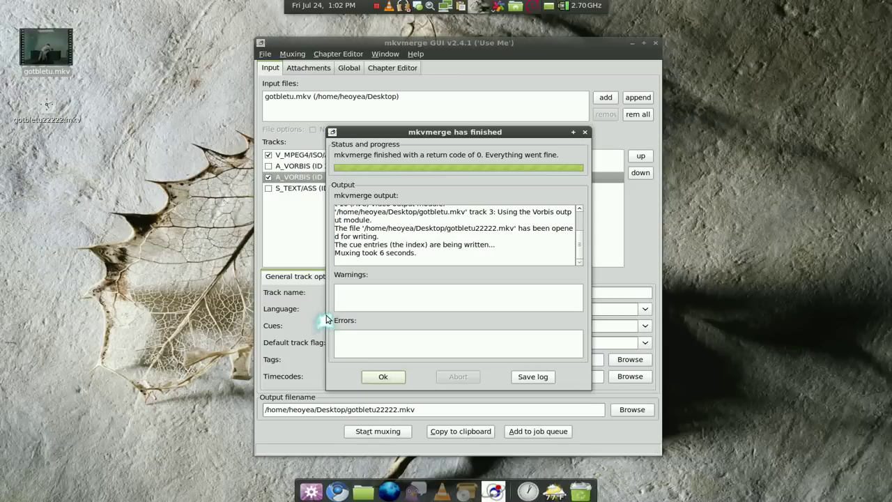
pyautogui.click(383, 376)
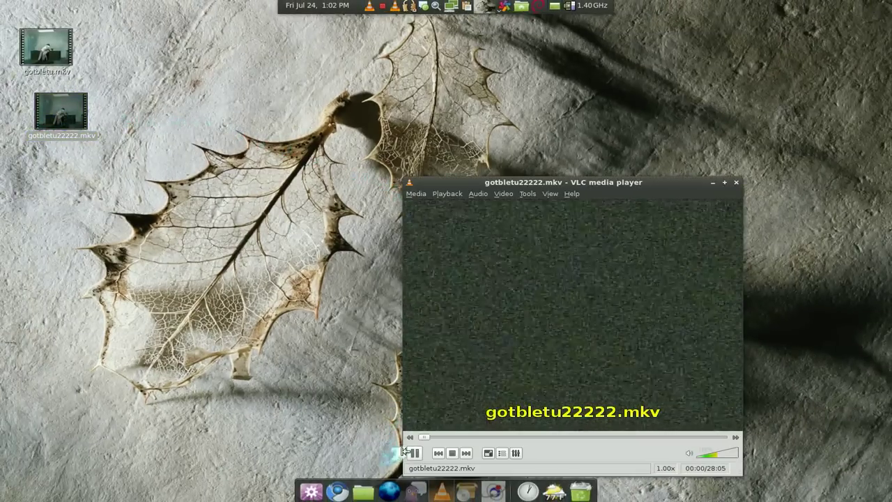
# Pause gotbletu22222.mkv in VLC media player, examine its audio and subtitle track choices, and close the player
pyautogui.click(413, 453)
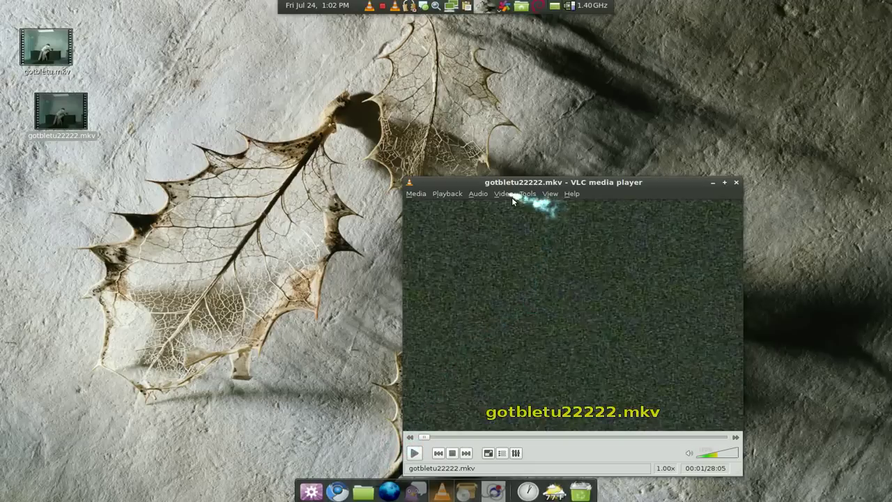
pyautogui.moveTo(503, 180); pyautogui.dragTo(500, 120)
pyautogui.click(513, 112)
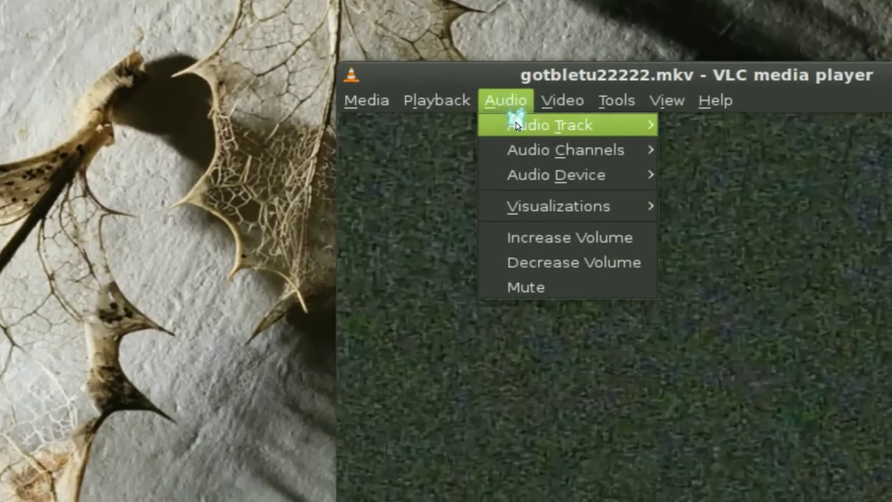
pyautogui.moveTo(523, 139)
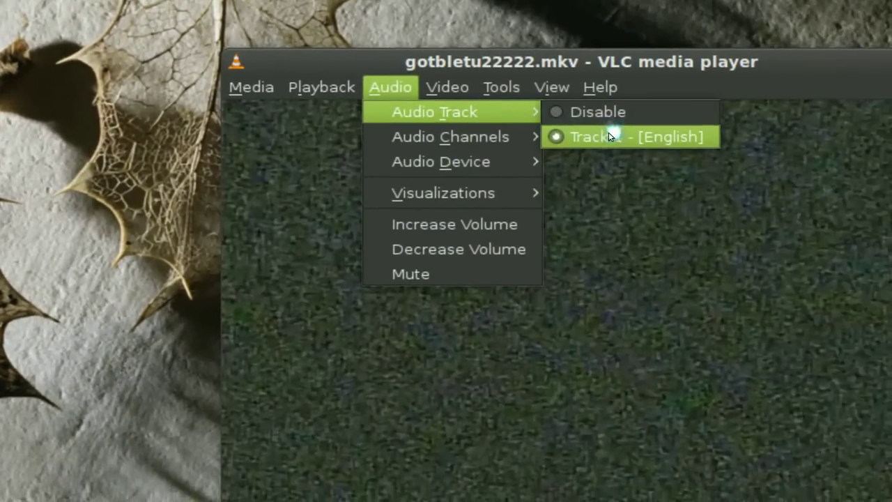
pyautogui.moveTo(446, 88)
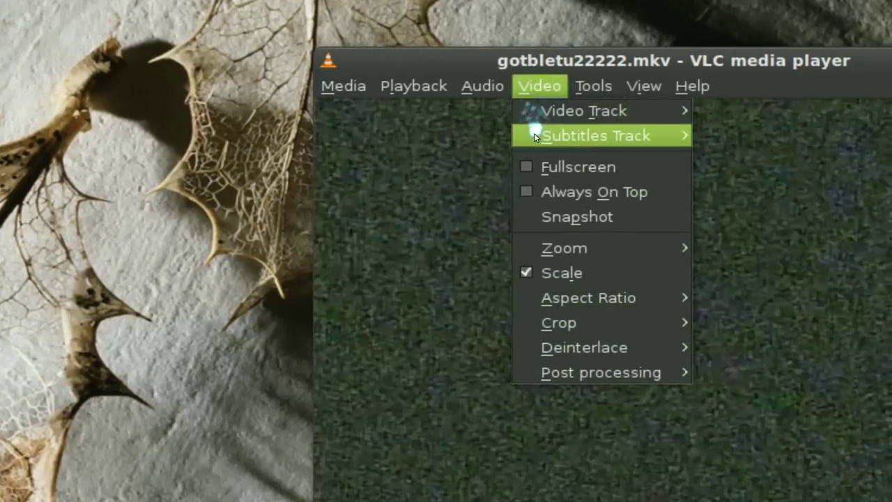
pyautogui.moveTo(548, 140)
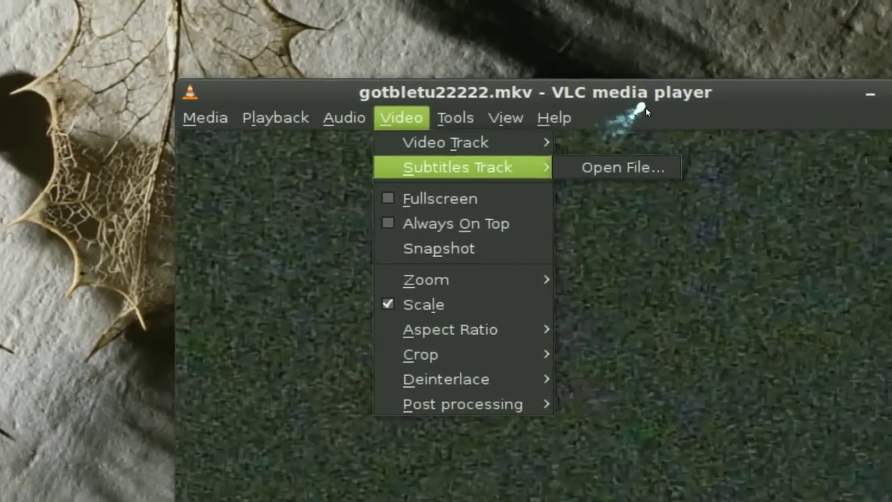
pyautogui.click(728, 82)
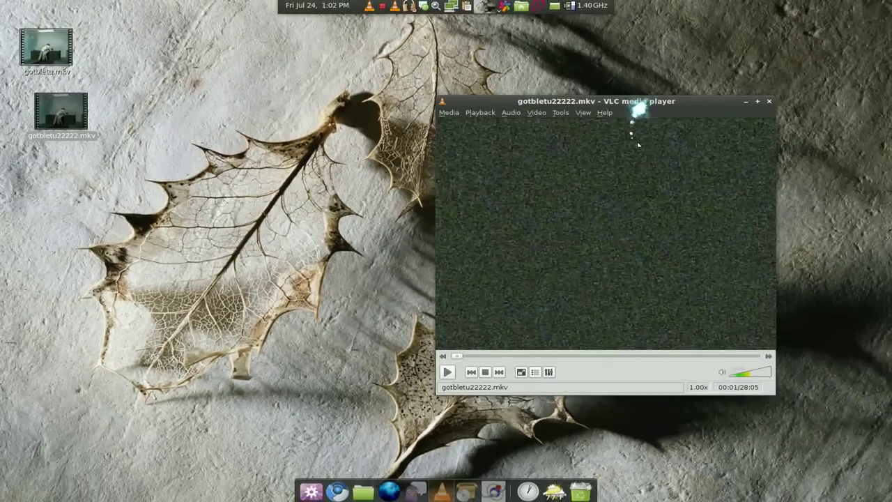
pyautogui.click(769, 102)
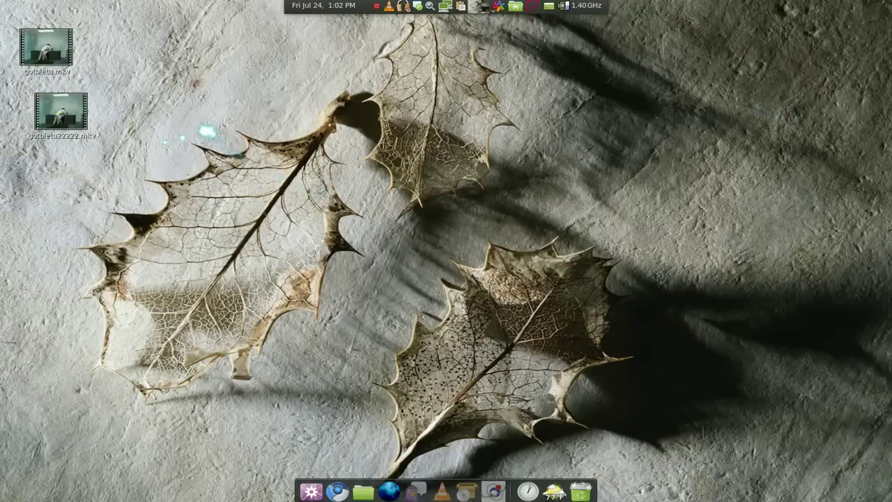